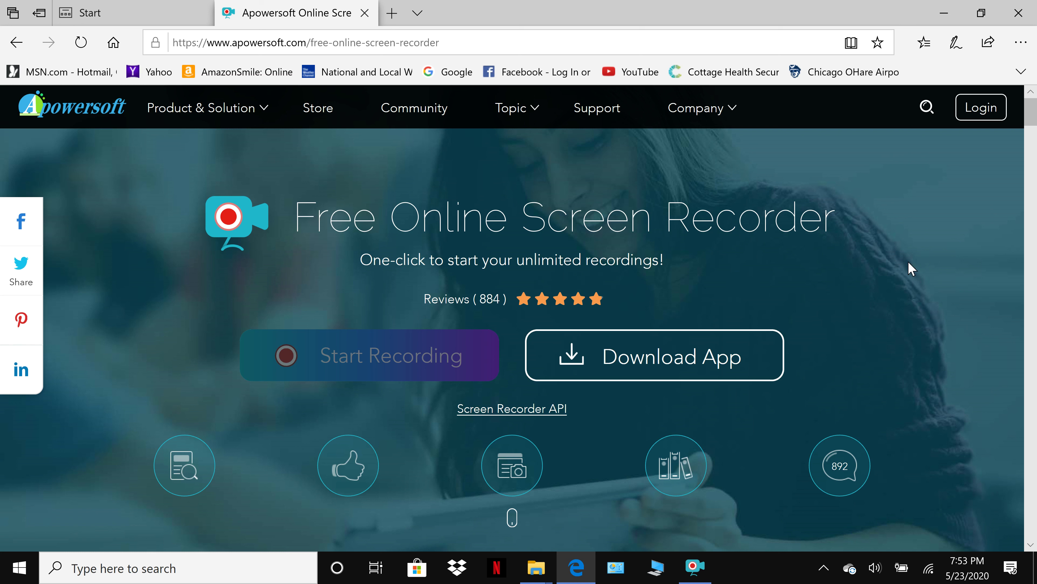
Minimize the current browser window, switch to Google Chrome from the desktop and open Google Drive from the Google apps.
left_click(947, 14)
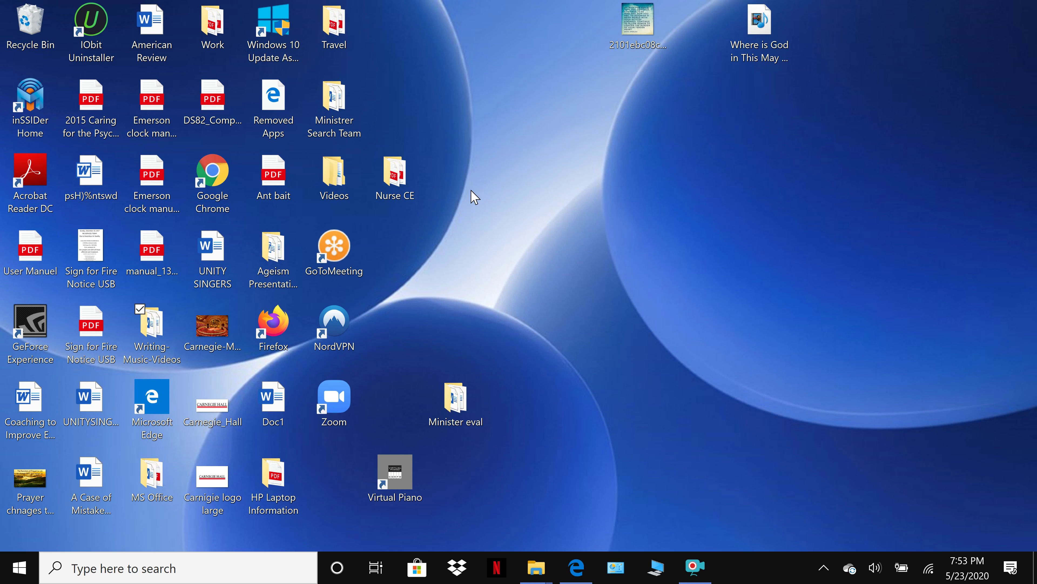
double_click(212, 180)
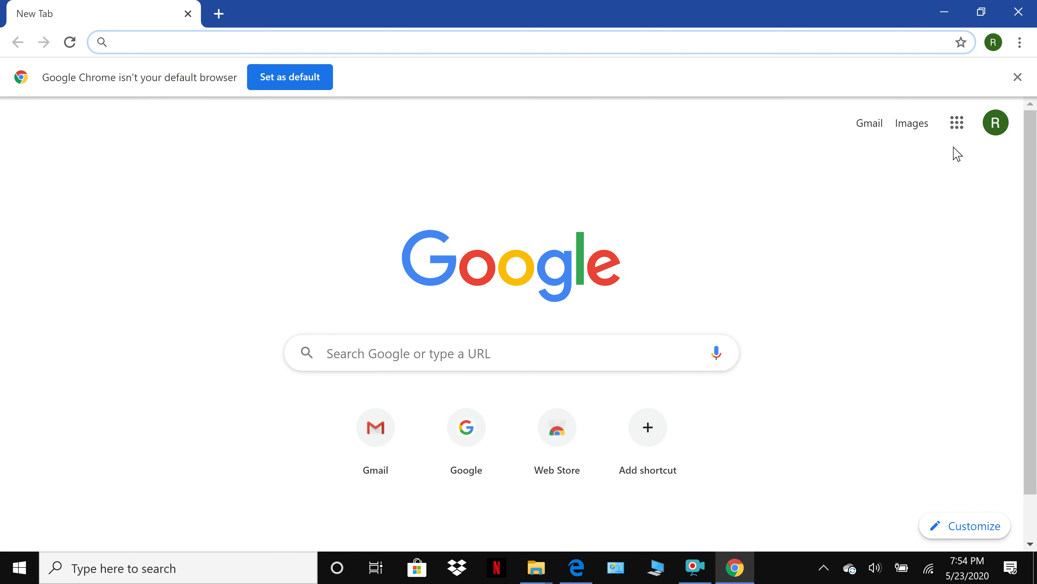
left_click(959, 133)
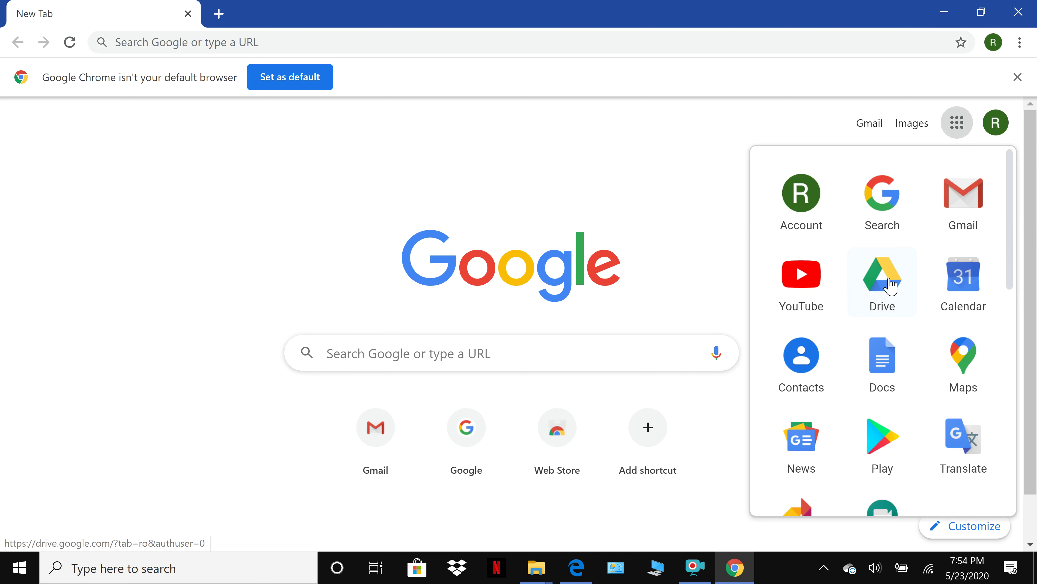
scroll(891, 286, "down", 10)
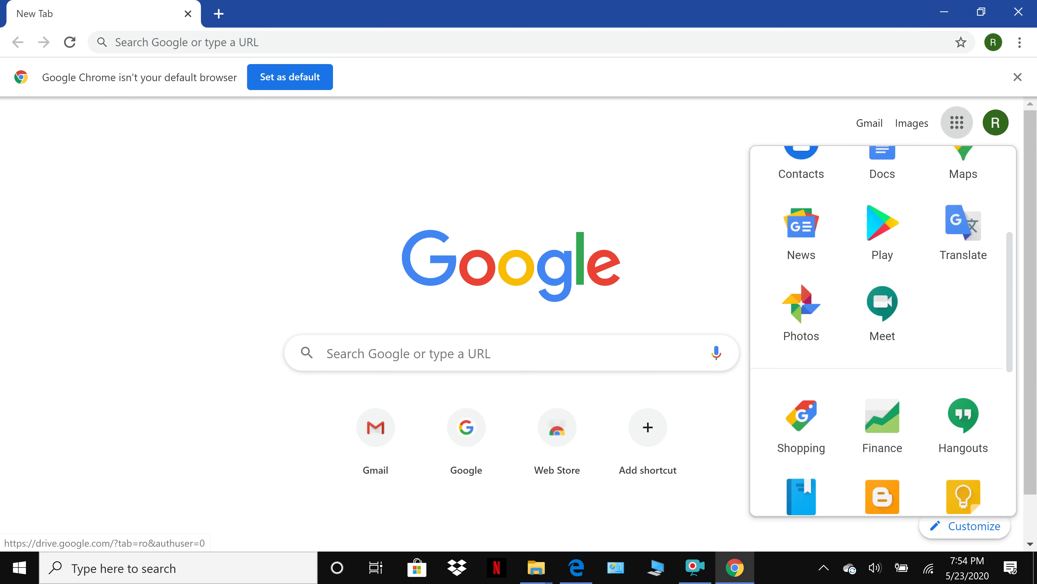
scroll(883, 282, "up", 10)
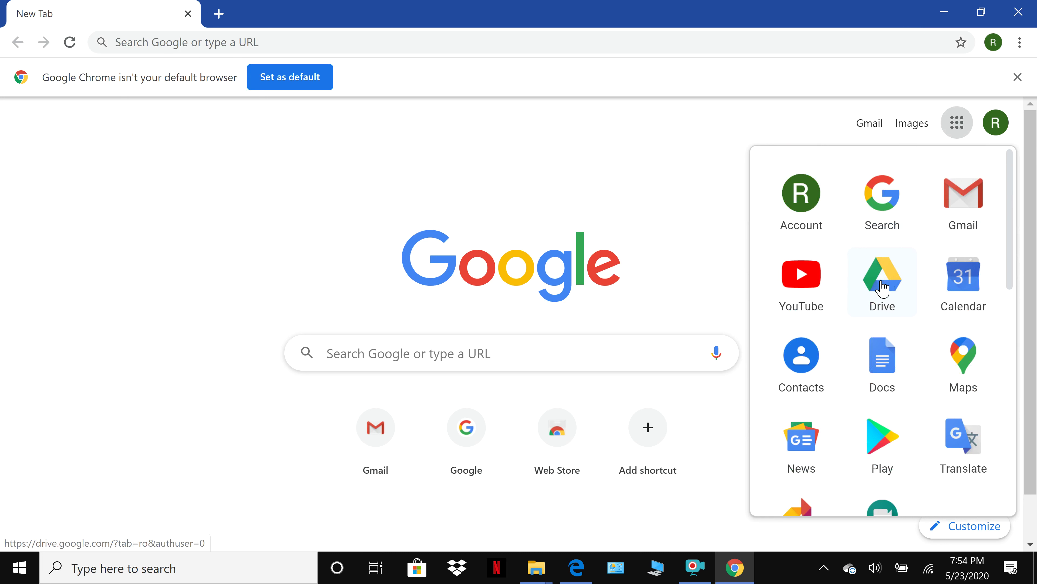
mouse_move(881, 291)
left_mouse_down()
mouse_move(835, 315)
mouse_move(887, 291)
mouse_move(822, 287)
mouse_move(877, 286)
left_mouse_up()
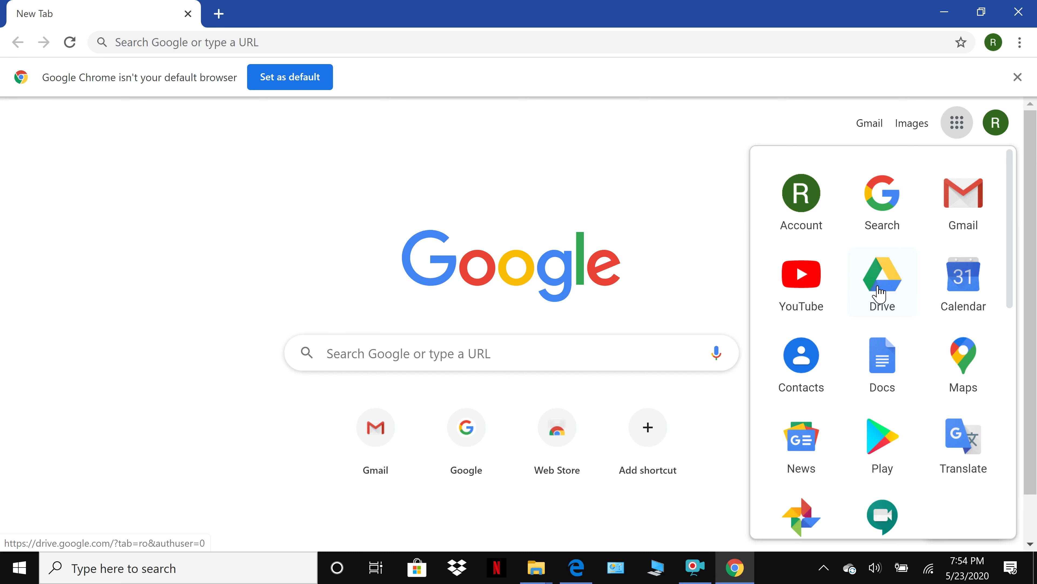
left_click(880, 291)
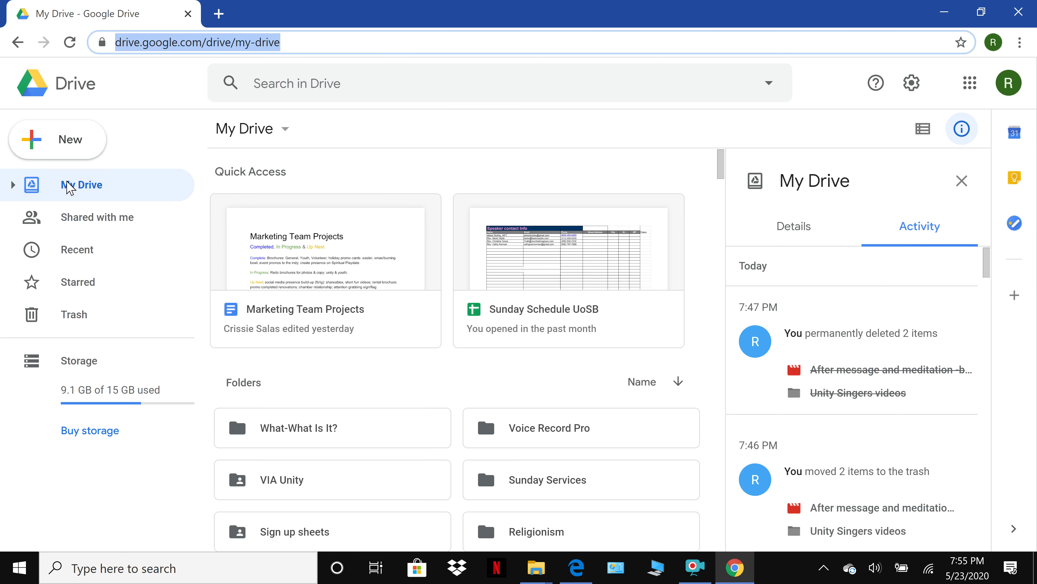
Create a new folder named "Unity Singers videos" in My Drive.
right_click(76, 200)
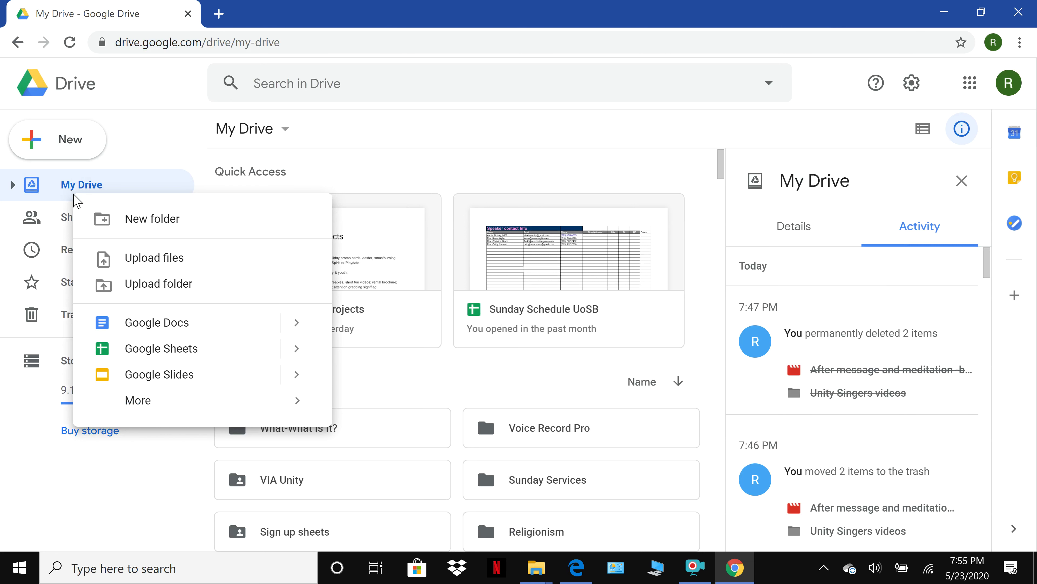
left_click(150, 220)
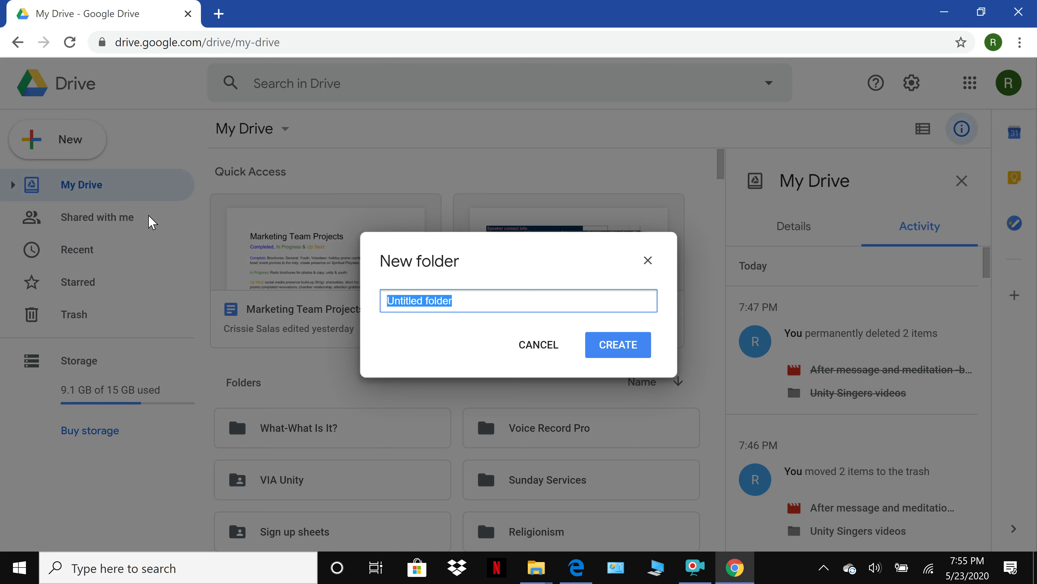
type("Unity")
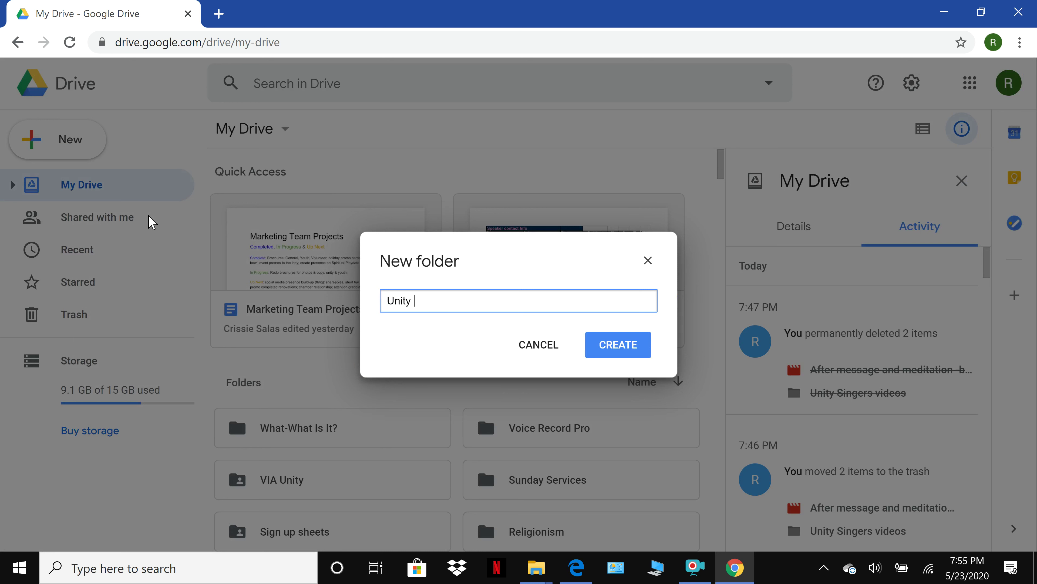
type(" Singers vidoe")
key("BackSpace")
key("BackSpace")
type("eos")
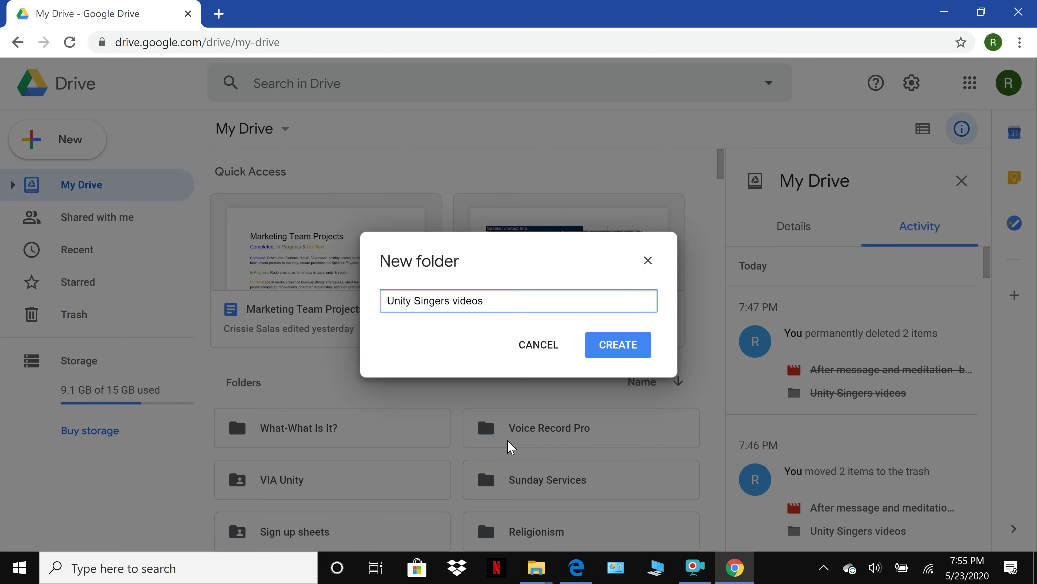
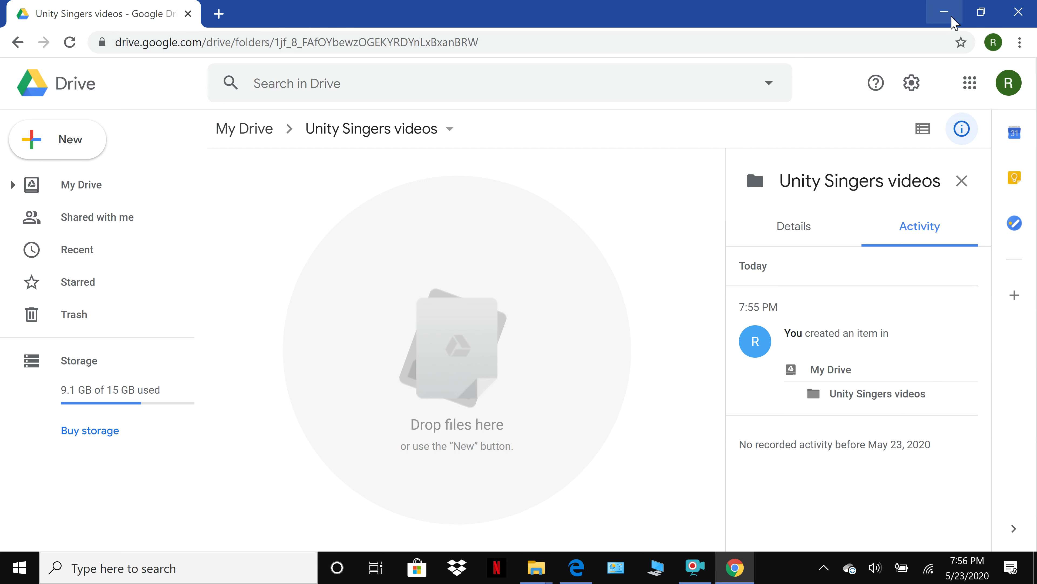
Restore the Drive window to a smaller size, minimize it and open the desktop folder Videos > Unity Singers videos.
left_click(980, 18)
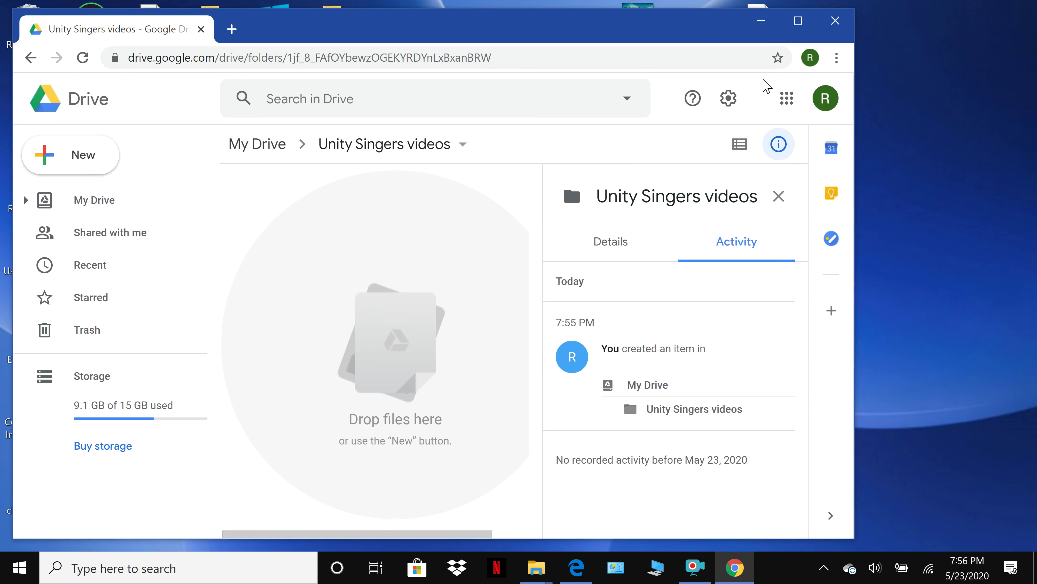
left_click(761, 21)
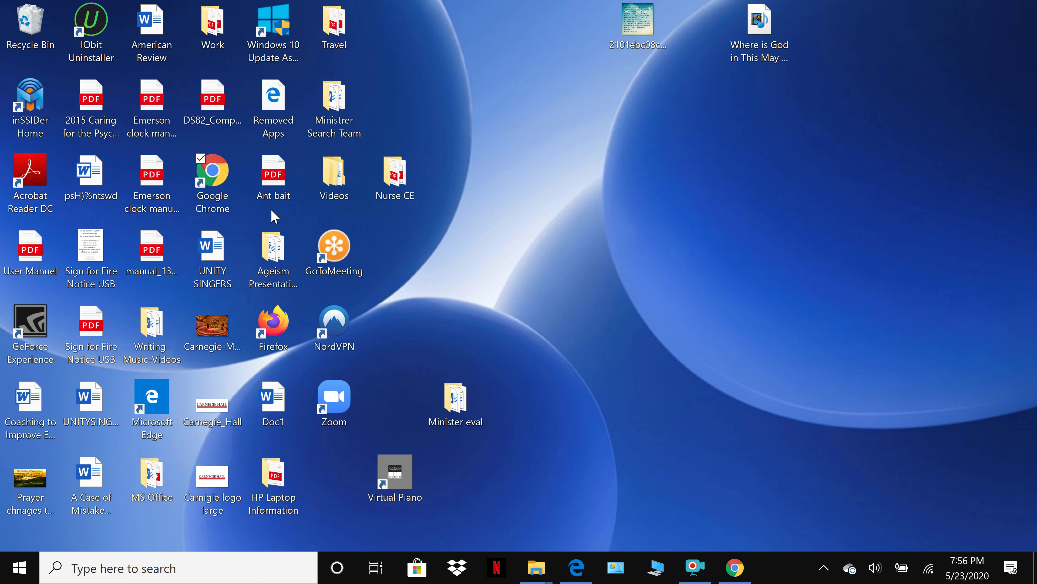
left_click(331, 186)
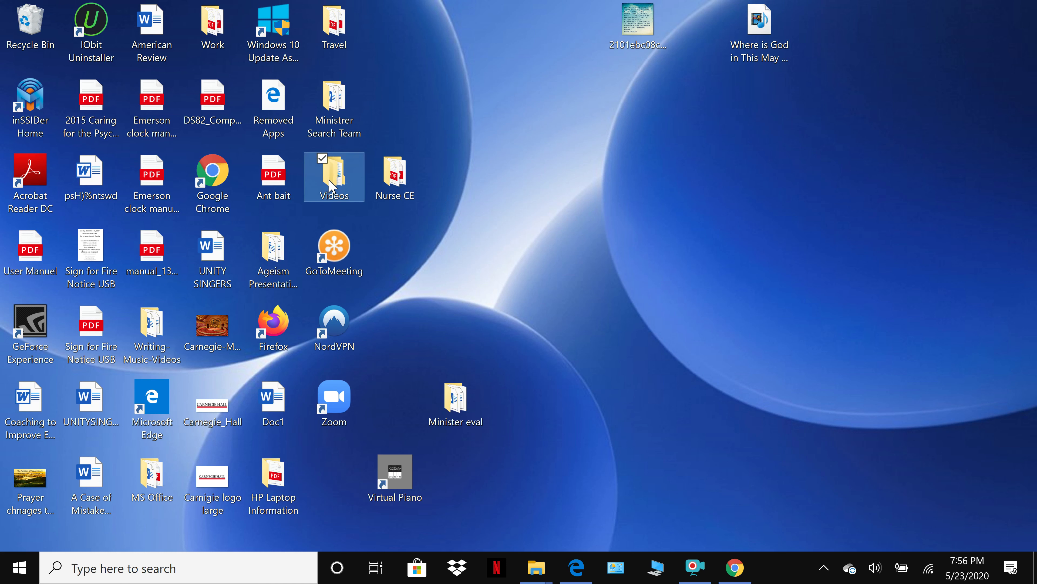
double_click(331, 186)
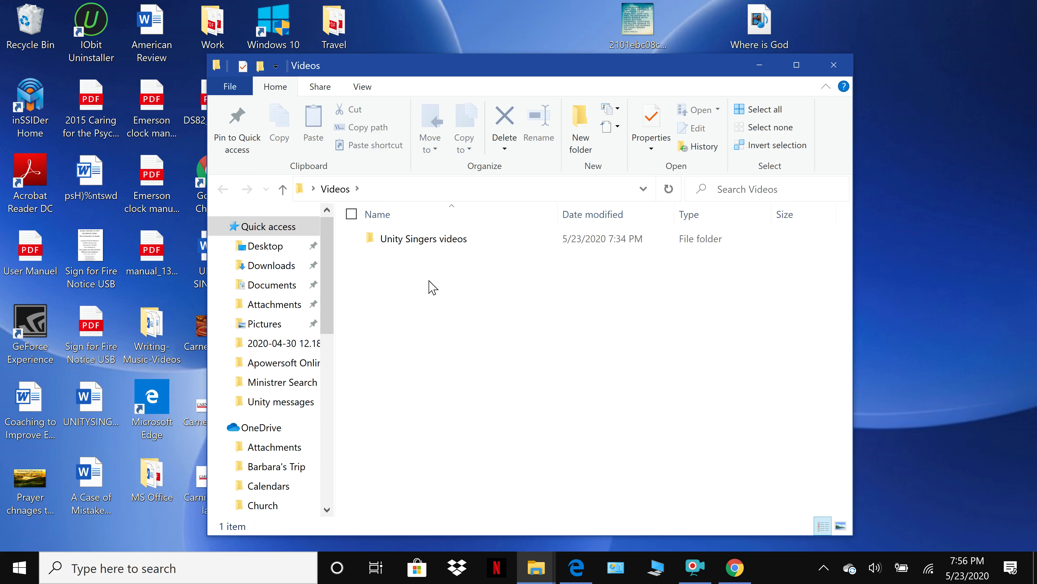
left_click(439, 240)
double_click(440, 244)
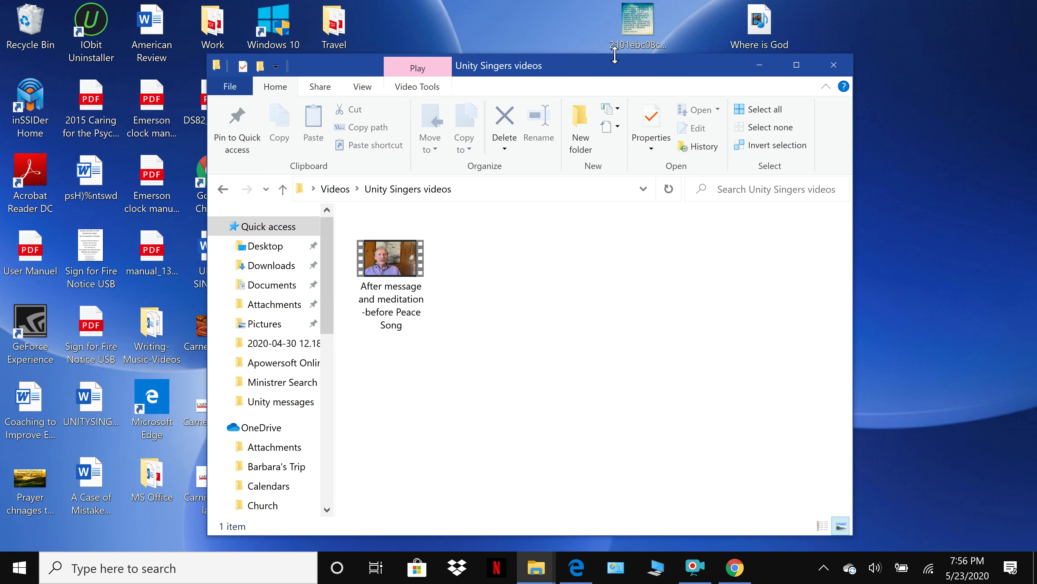
Bring back the Drive window and place the File Explorer window beside it so the Drive folder's drop area is uncovered.
left_click_drag(595, 68, 734, 62)
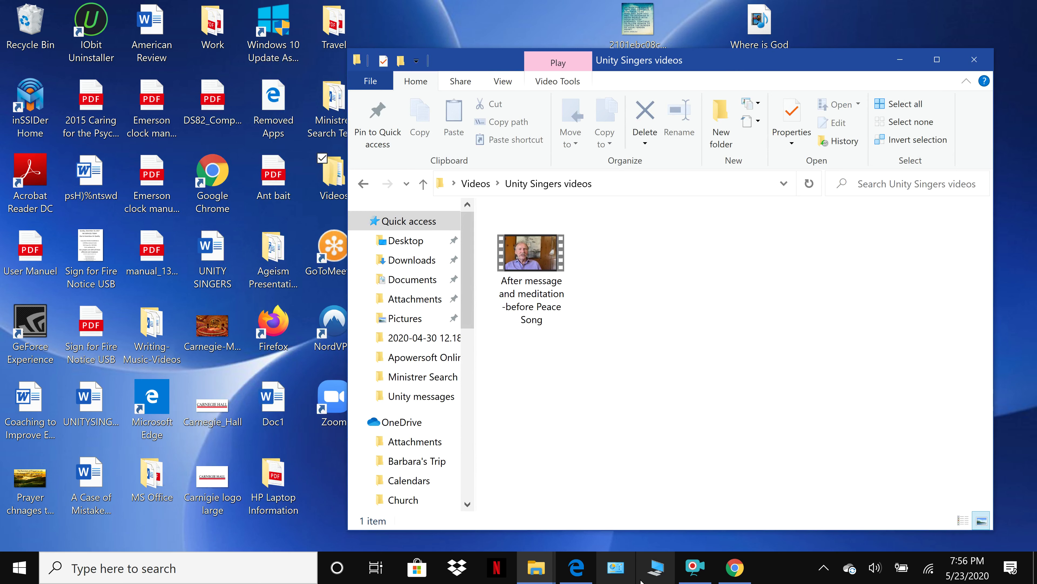
left_click(737, 570)
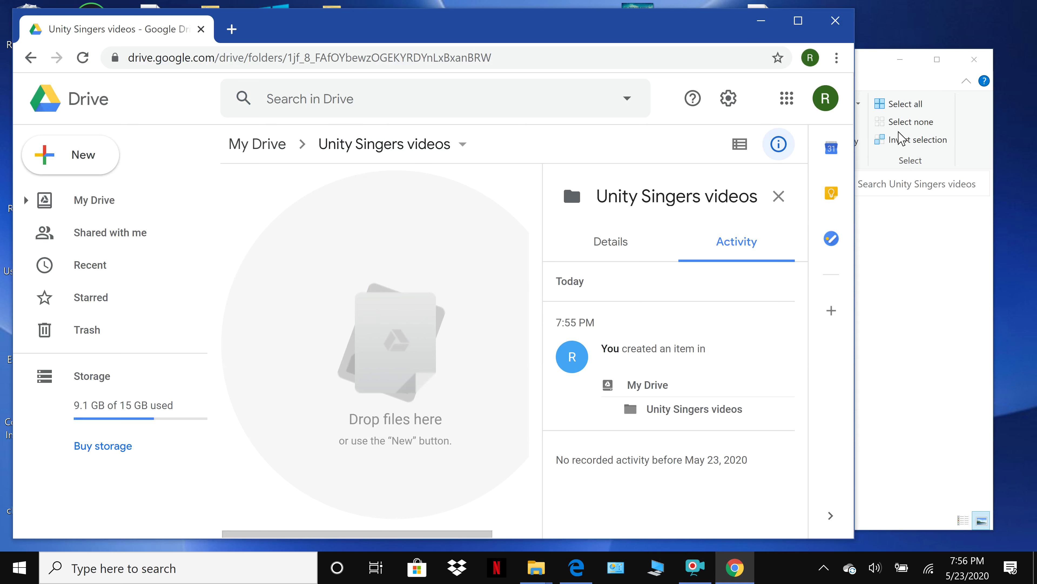
left_click(906, 77)
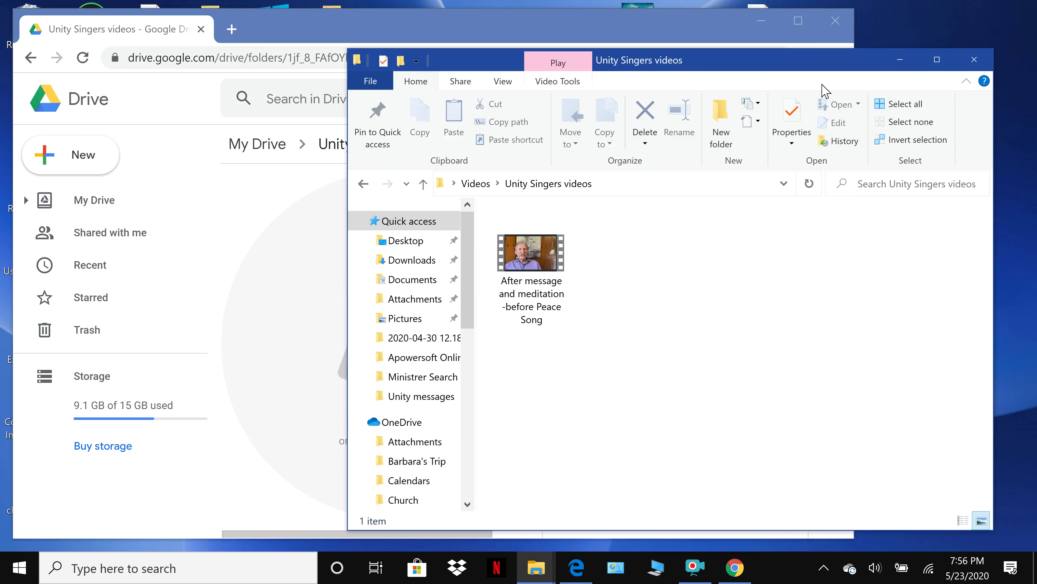
right_click(749, 56)
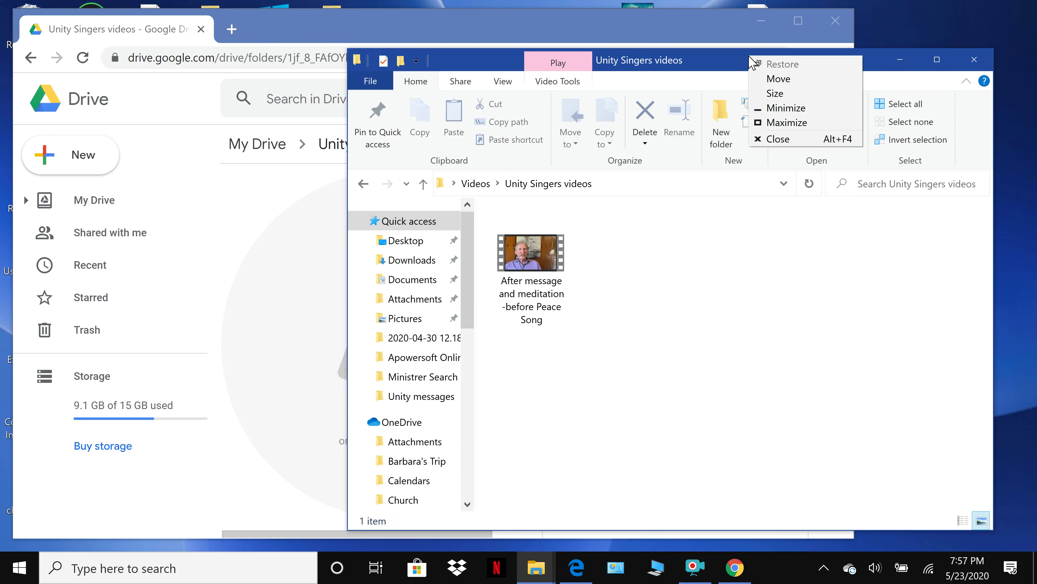
left_click(730, 63)
left_click_drag(725, 59, 862, 43)
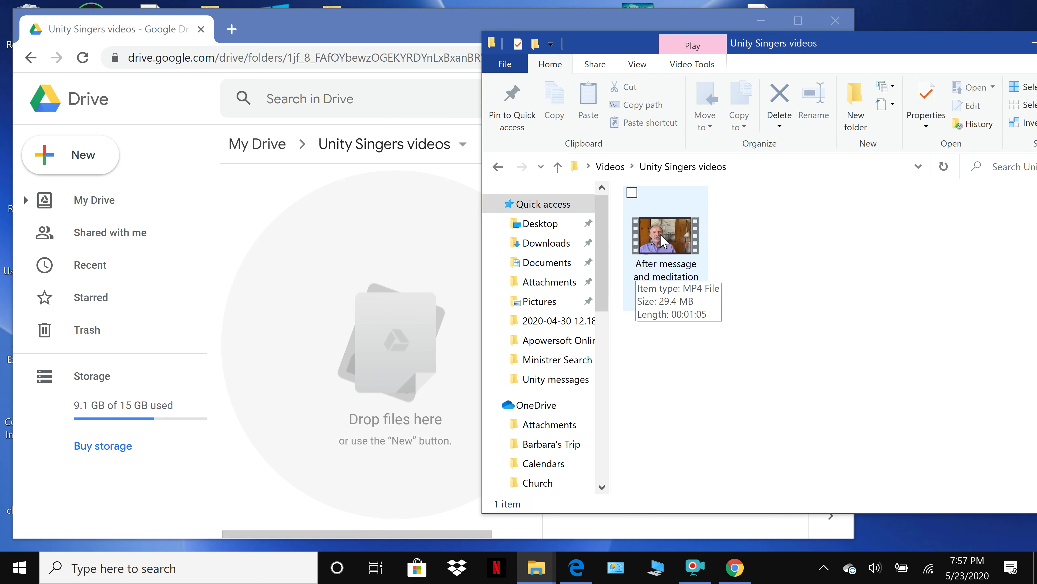
Upload the video "After message and meditation -before Peace Song" into the Unity Singers videos Drive folder, and maximize the Drive window.
left_click(664, 241)
left_click_drag(661, 234, 410, 287)
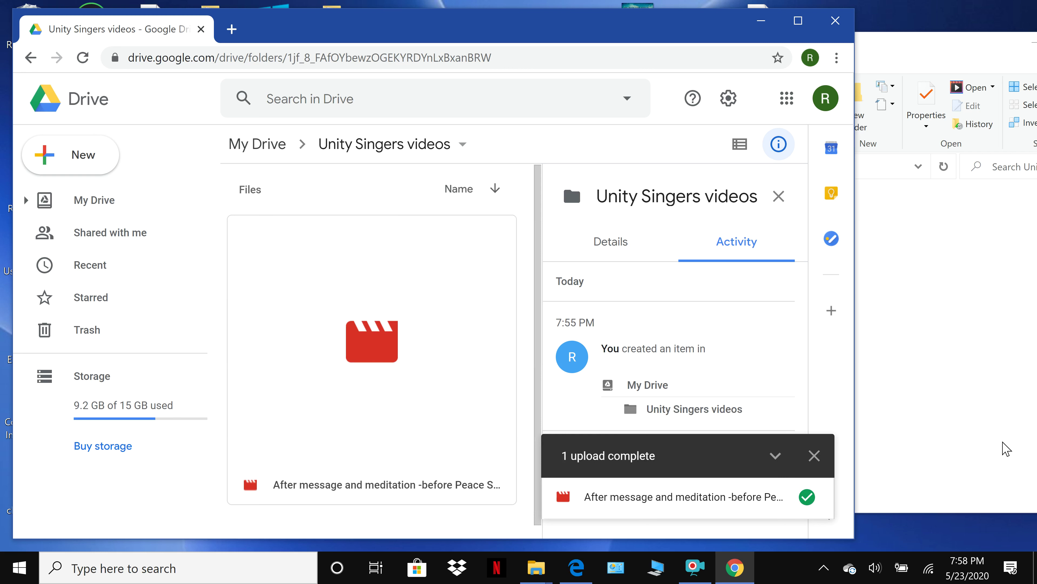
left_click(803, 24)
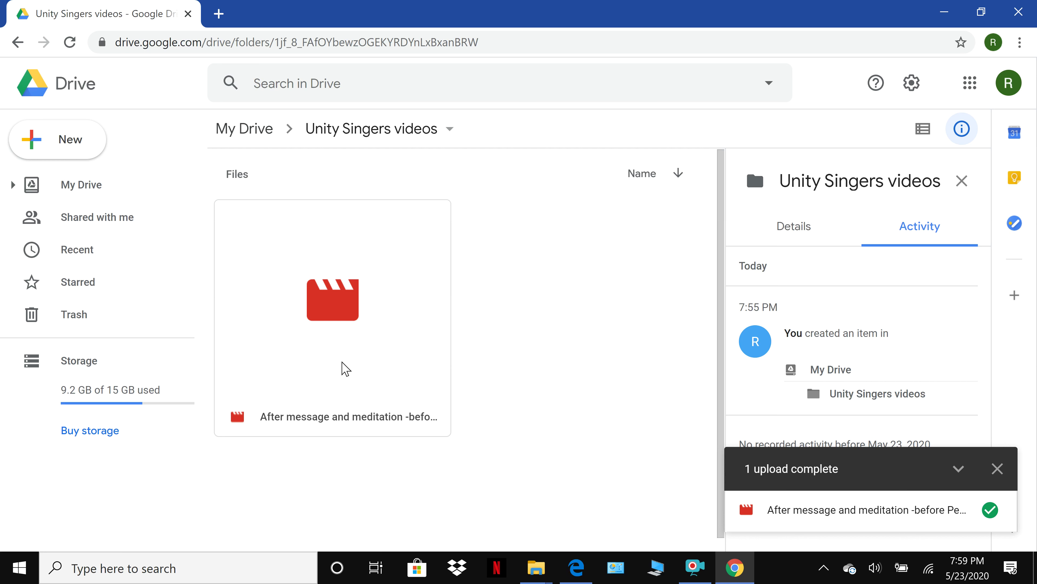
Copy the sharing link of the uploaded video from its Share settings and close the sharing dialog.
right_click(281, 247)
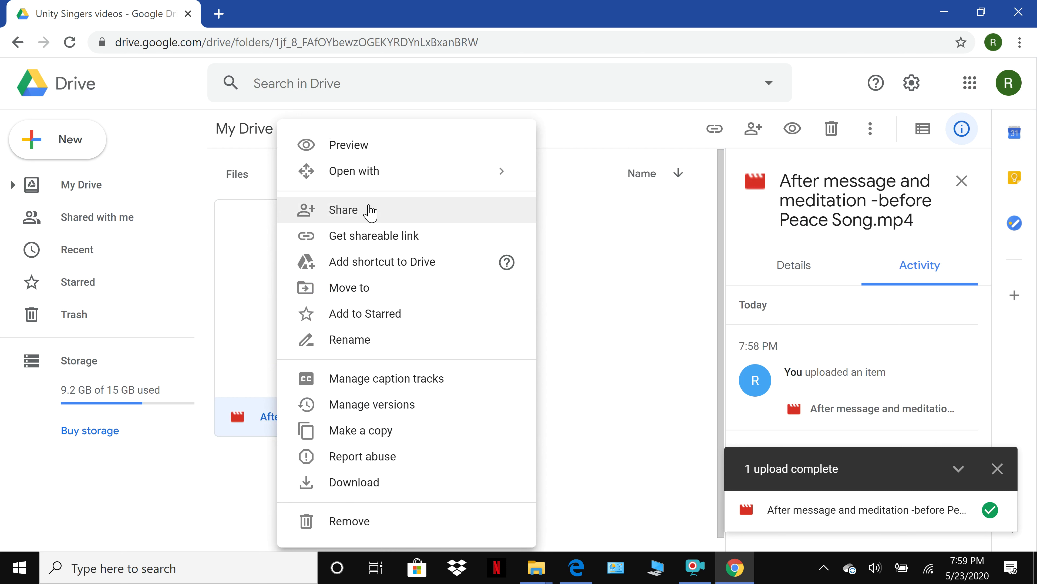
left_click(371, 211)
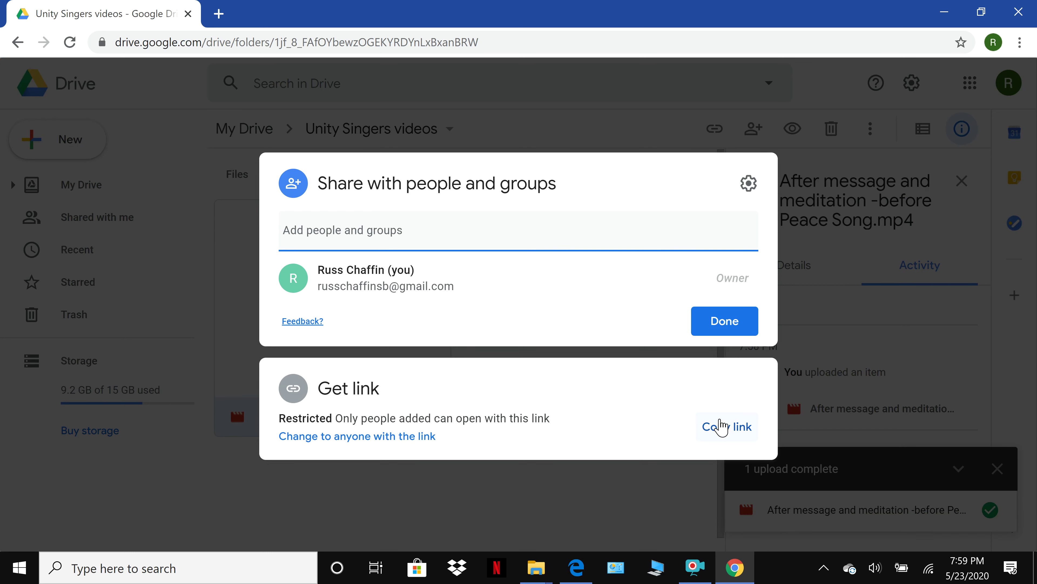
left_click(720, 427)
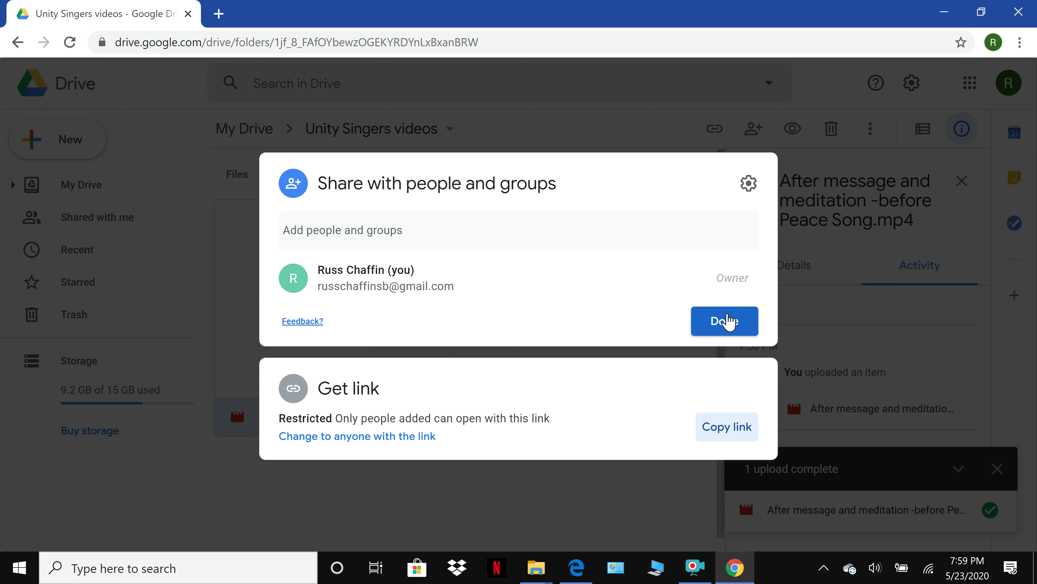
left_click(726, 320)
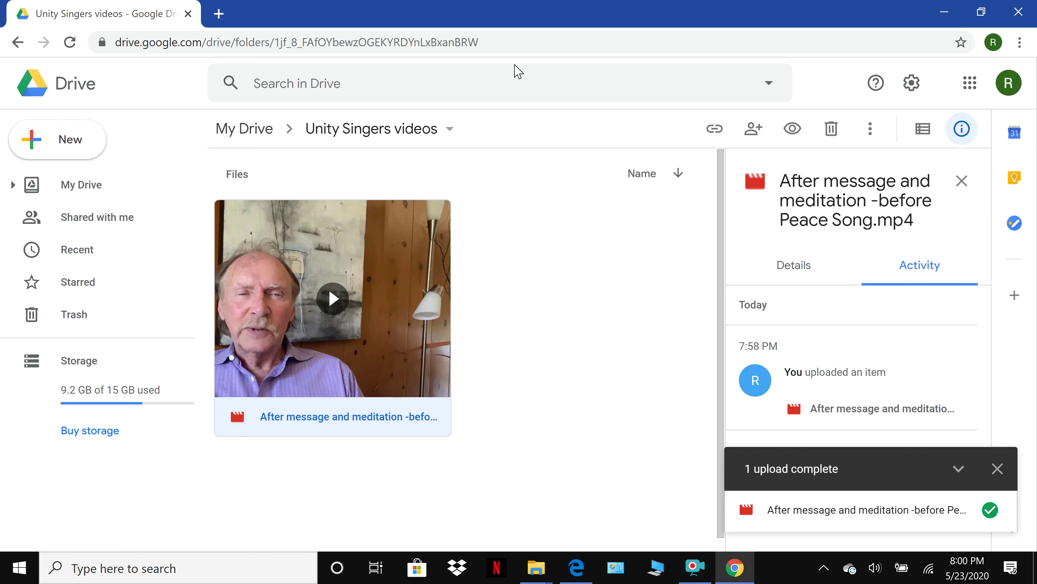
Open Gmail in a new browser tab and start a new message with the subject "Unity Singers video".
left_click(218, 14)
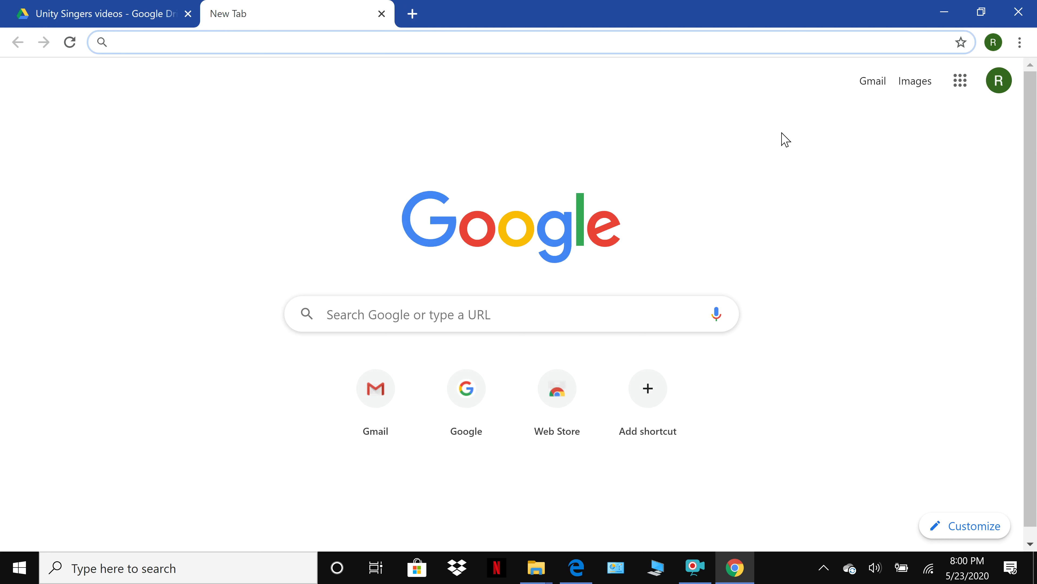
left_click(873, 83)
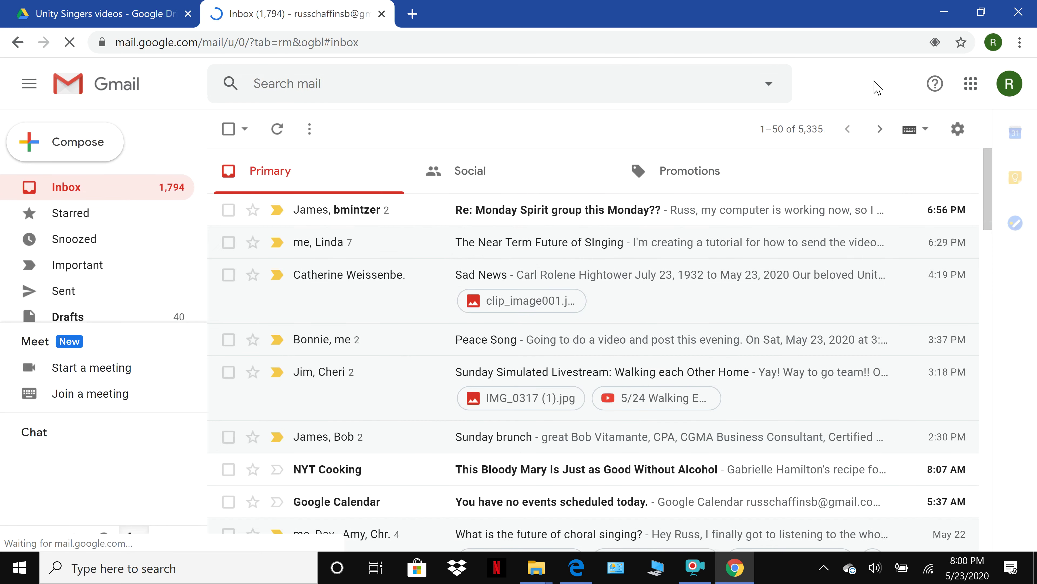
left_click(65, 148)
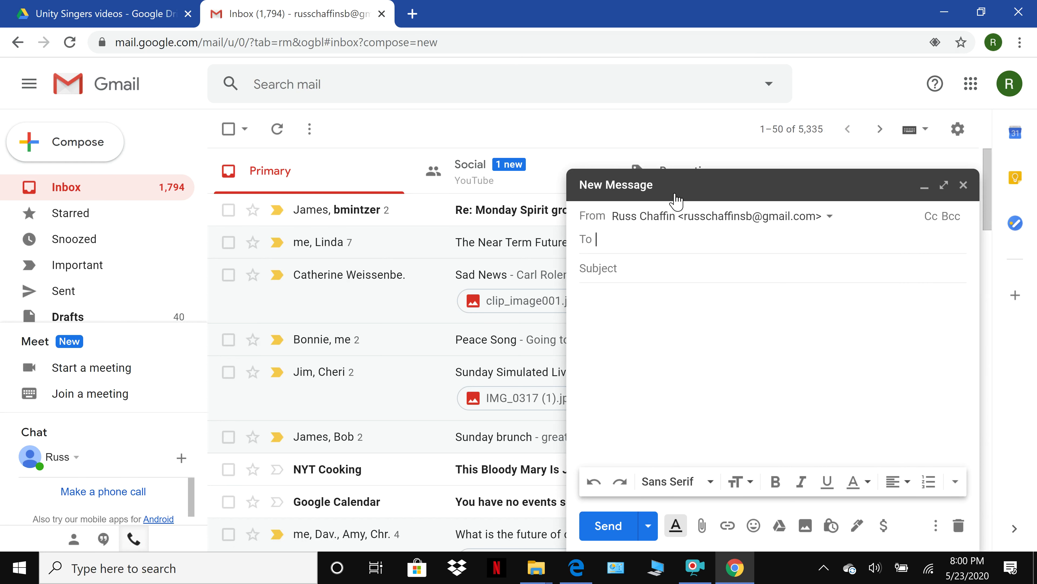
left_click(574, 185)
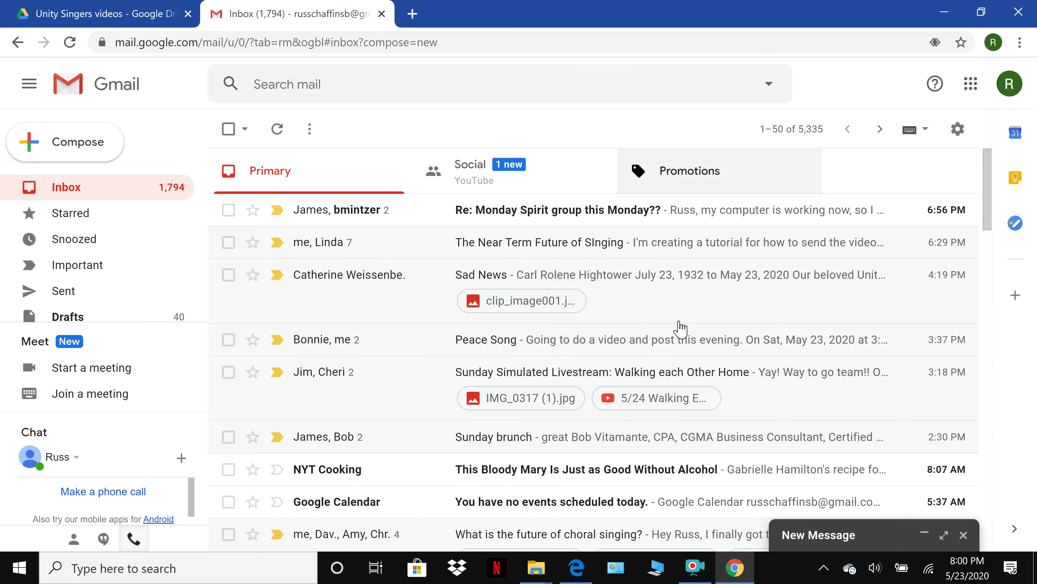
left_click(817, 544)
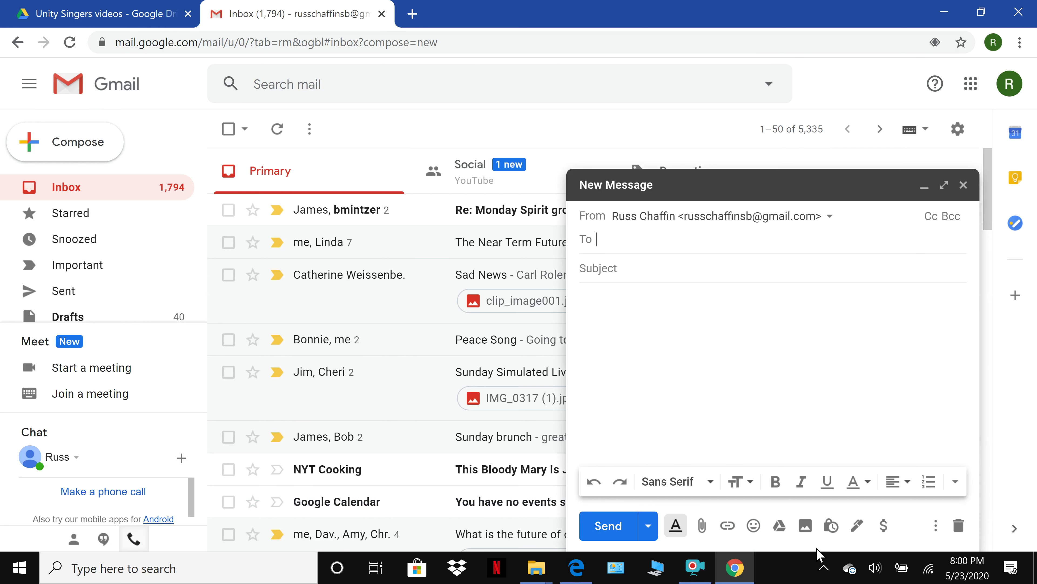
left_click(606, 270)
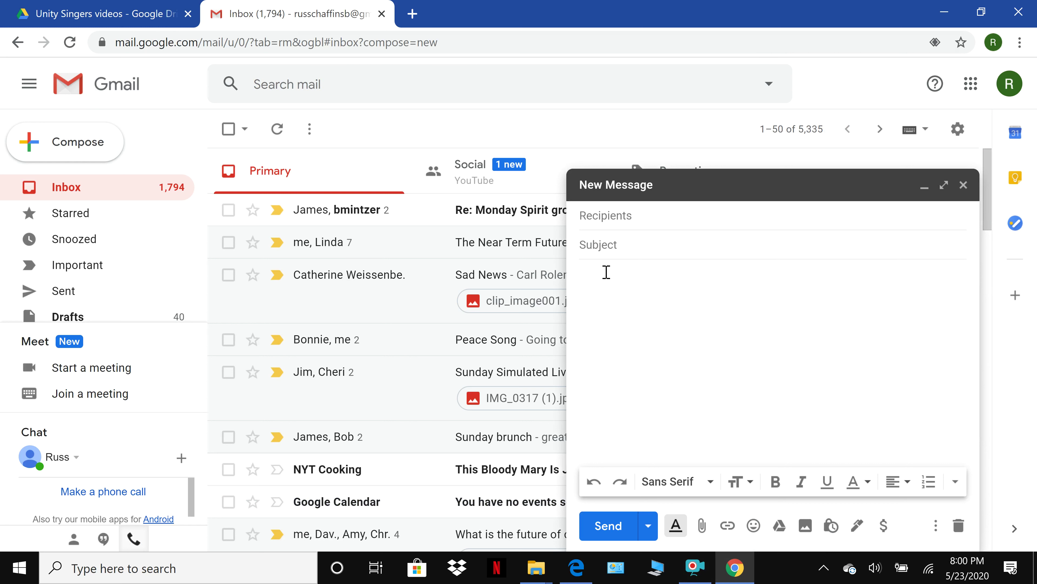
type("Unity Singers video")
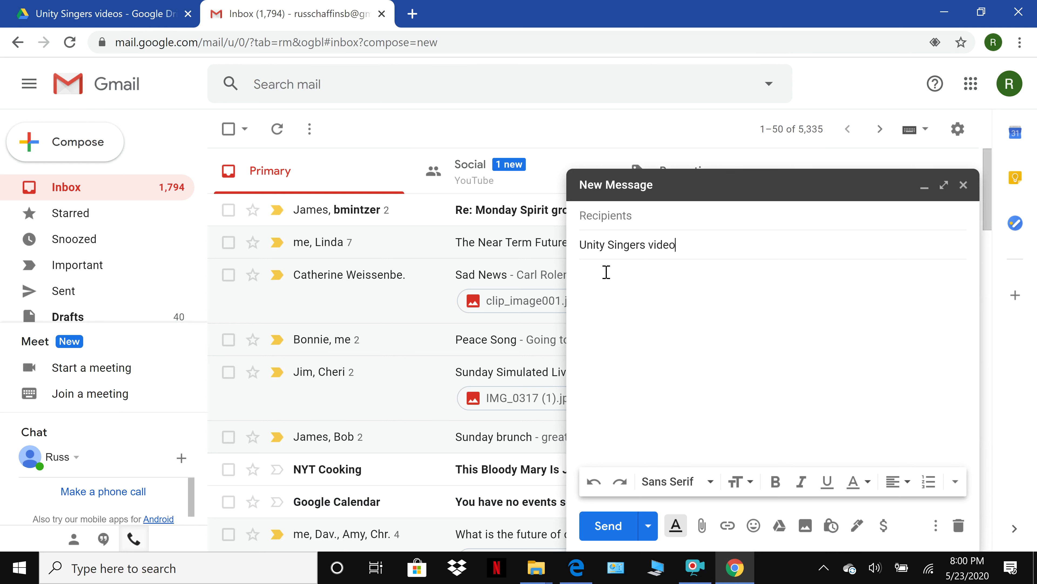
Complete the message subject as "Unity Singers video Peace Song" and move to the message body.
type(" Peace Song")
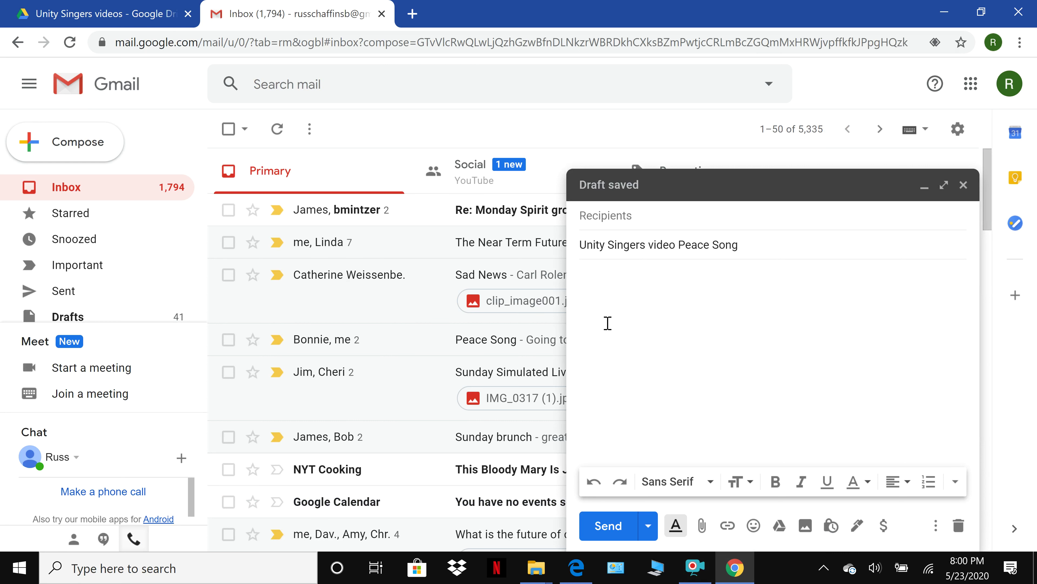
left_click(603, 315)
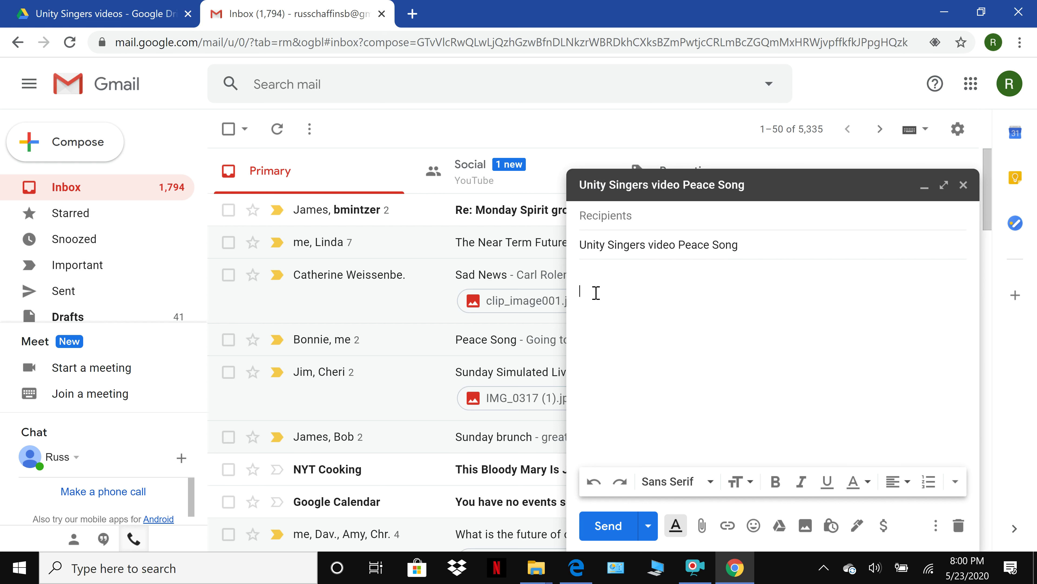
right_click(465, 417)
mouse_move(464, 417)
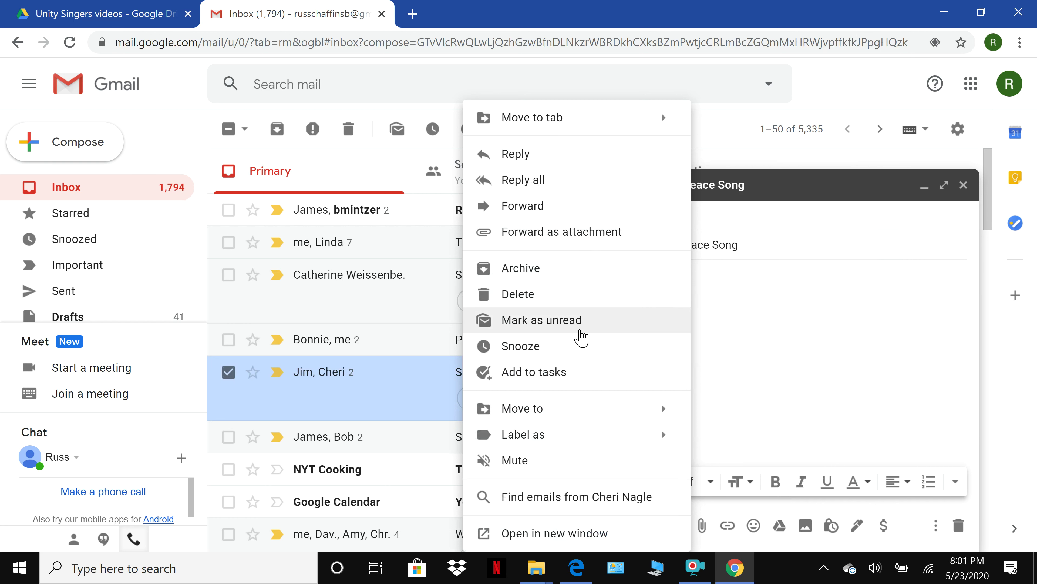
left_click(771, 367)
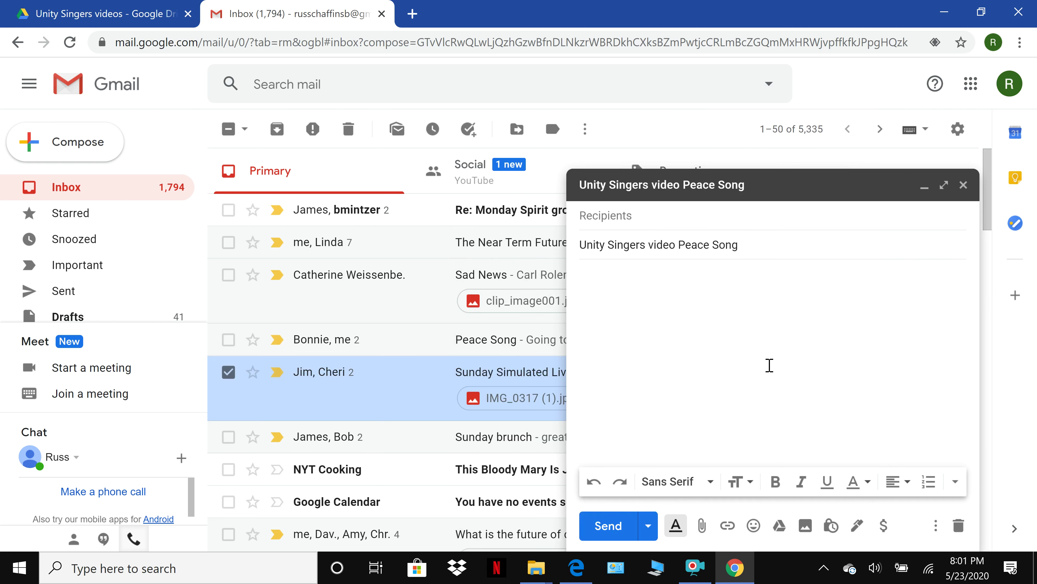
Paste the copied Drive sharing link into the message body and write "Hi Here's the link to my video" above it.
right_click(766, 368)
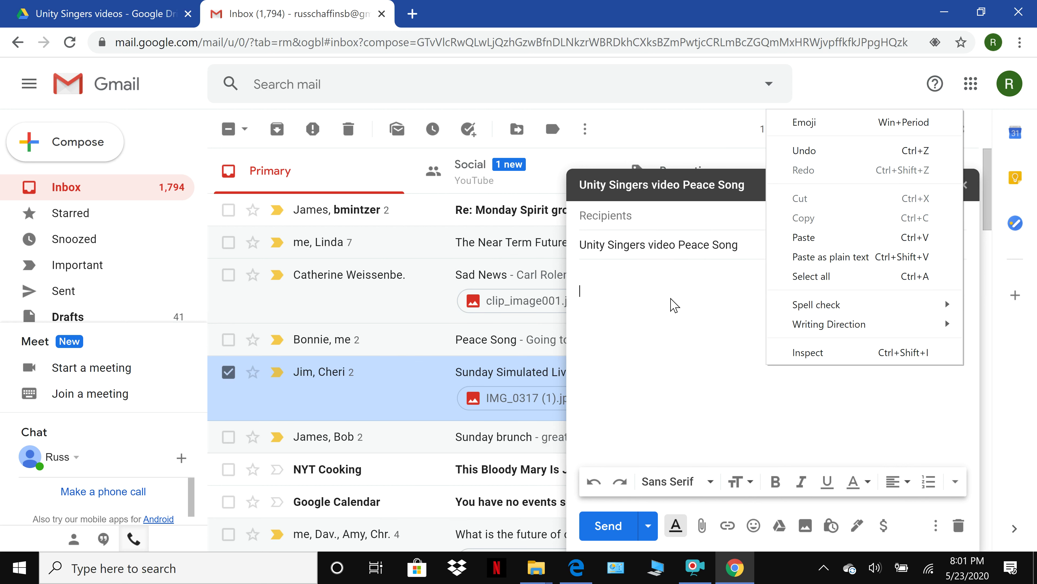
left_click(812, 239)
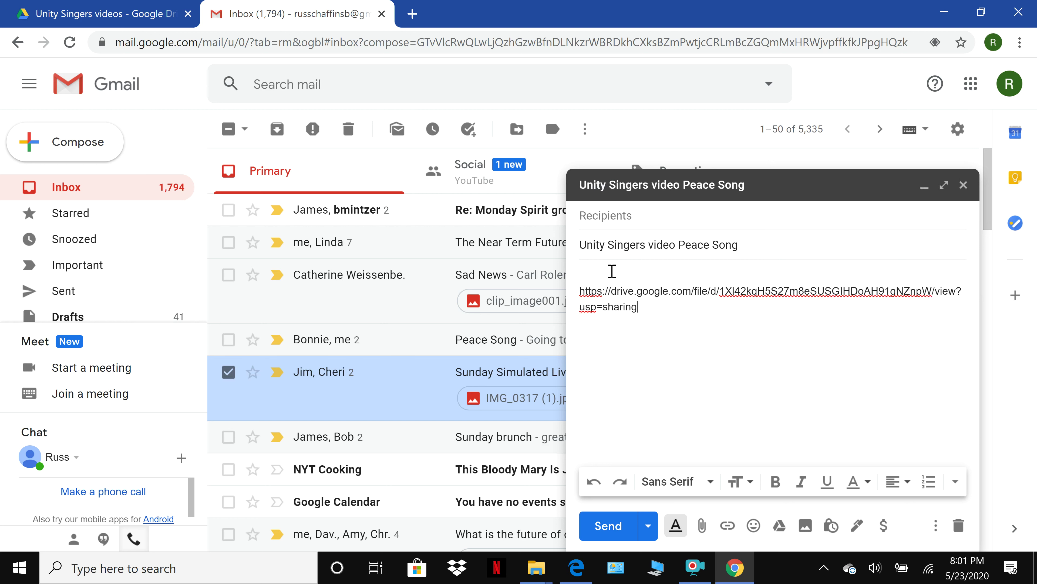
type("Hi Here's the link")
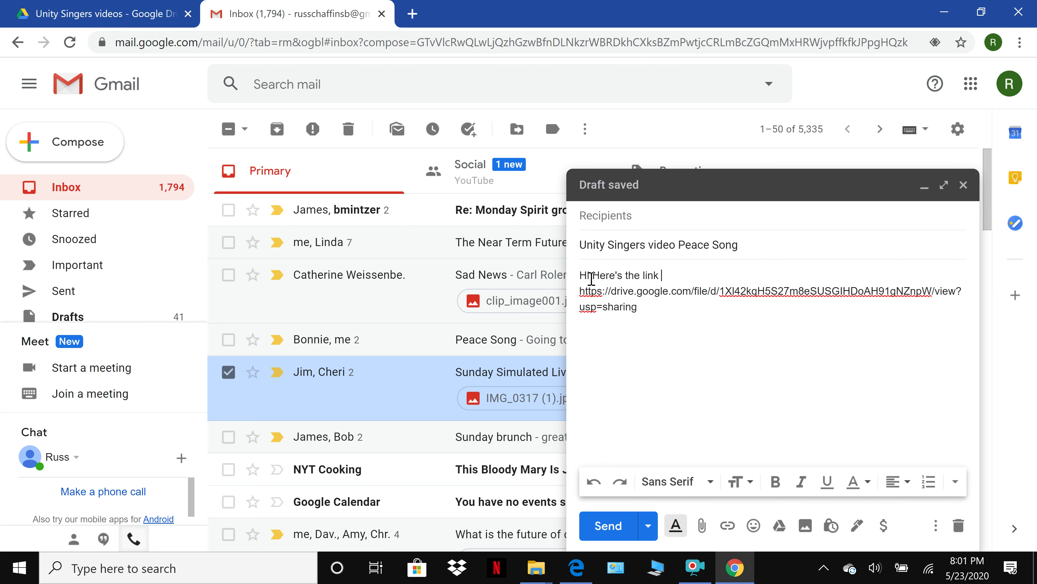
type("to my video")
Address the message to the sender's own Gmail address from the suggested contacts and send it.
left_click(644, 216)
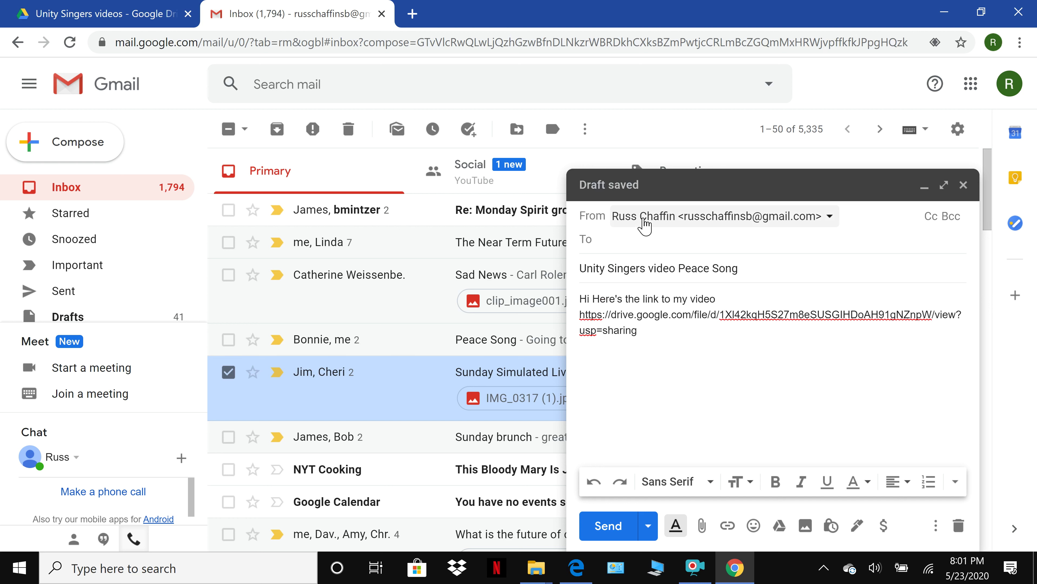
type("ru")
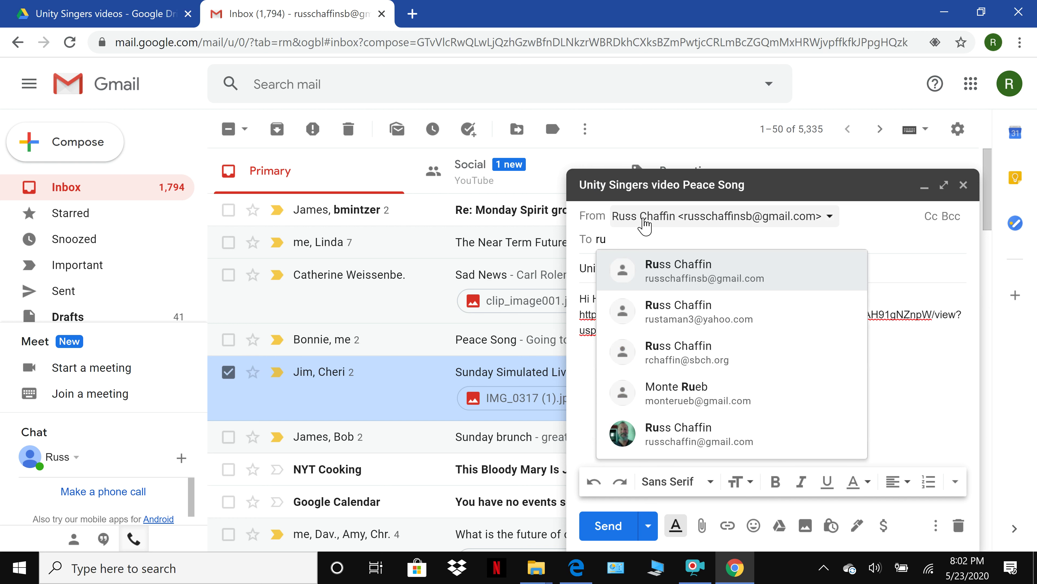
left_click(687, 272)
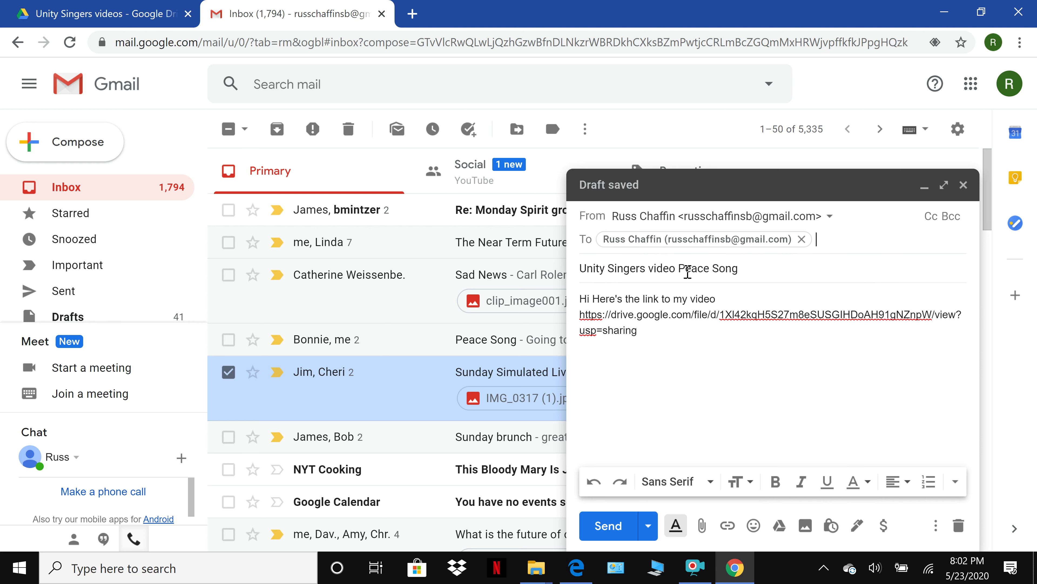
left_click(608, 527)
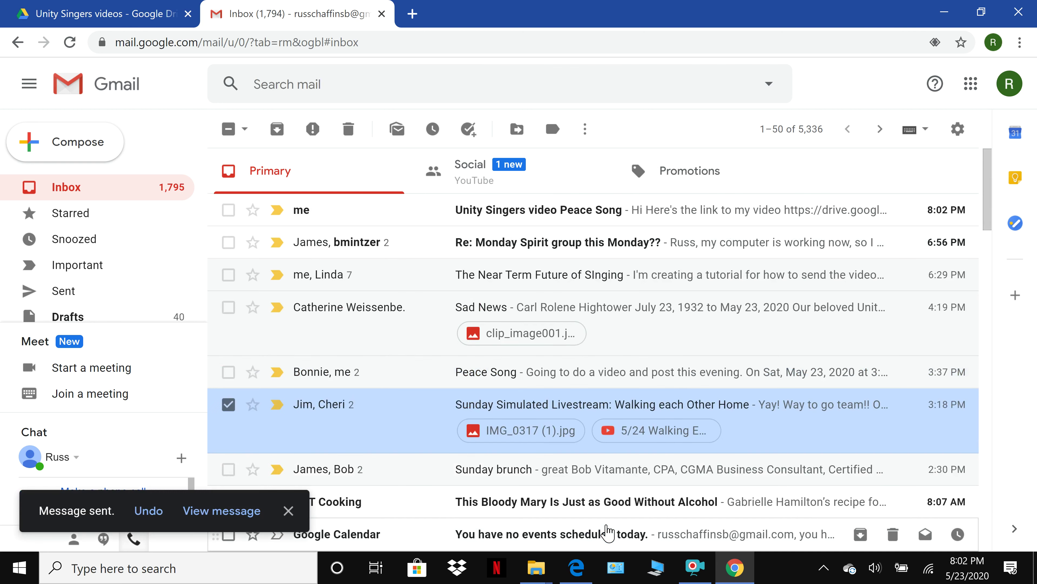
Open the received "Unity Singers video Peace Song" message, test its Drive link, and close the video's tab.
left_click(510, 211)
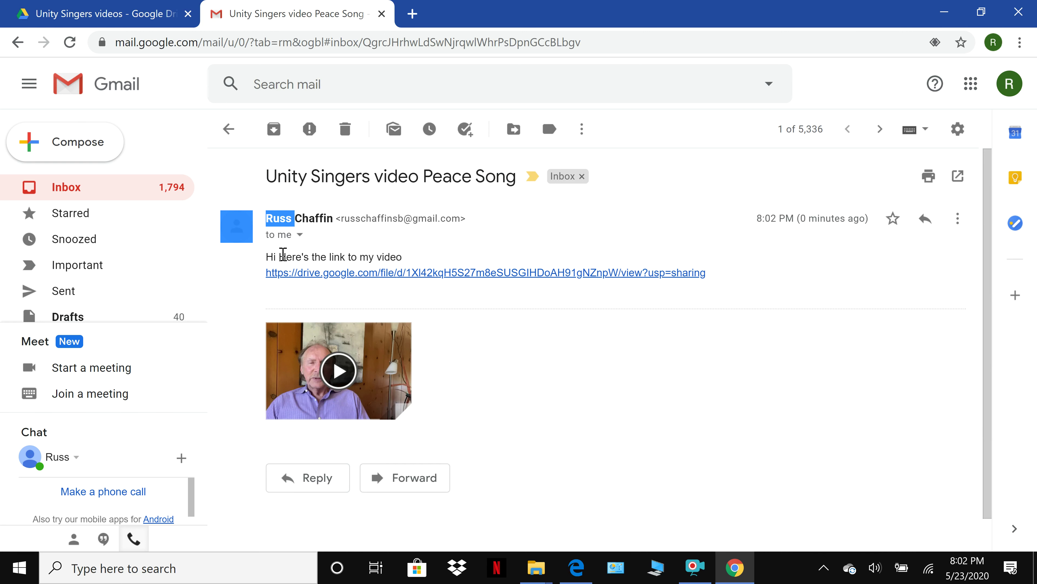
left_click(486, 276)
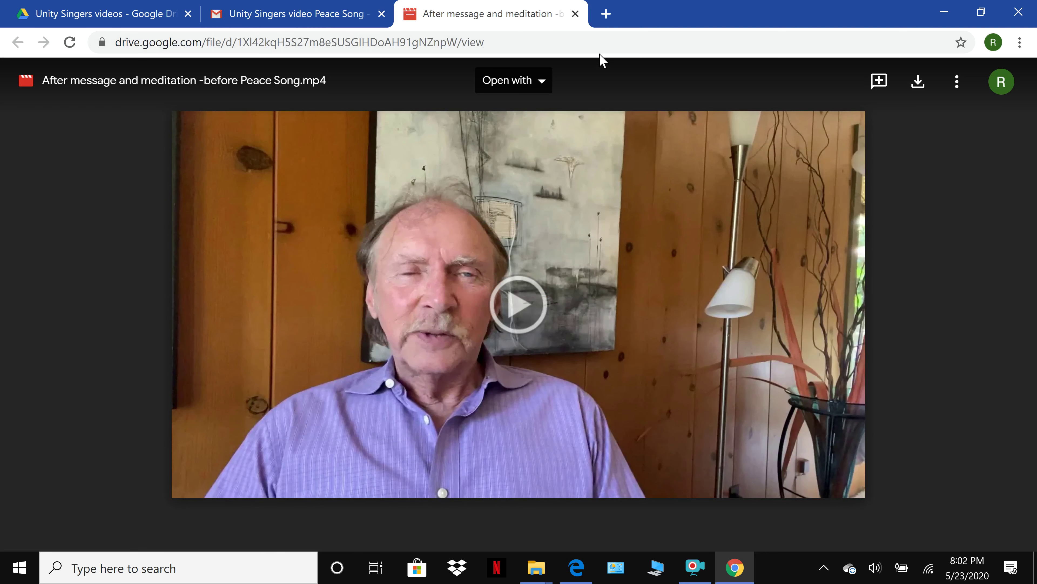
left_click(575, 14)
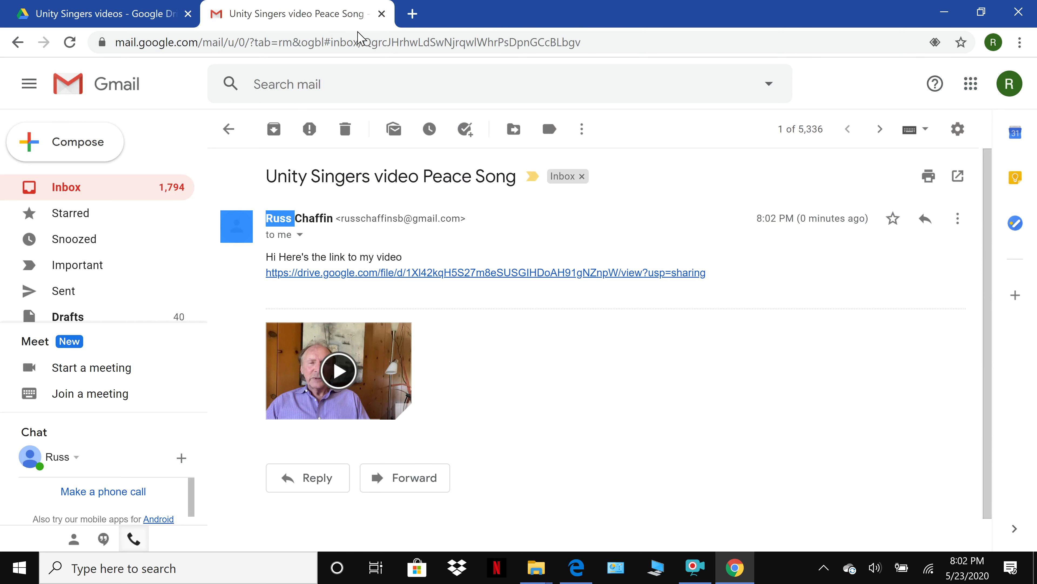
Close the Gmail tab and the remaining Google Drive tab to return to the desktop.
left_click(381, 14)
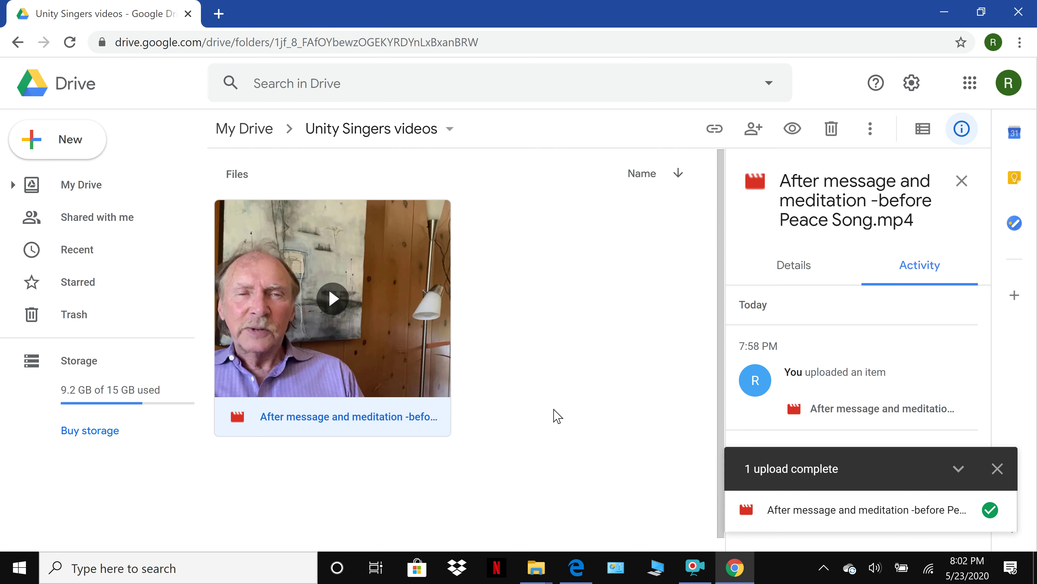
left_click(188, 13)
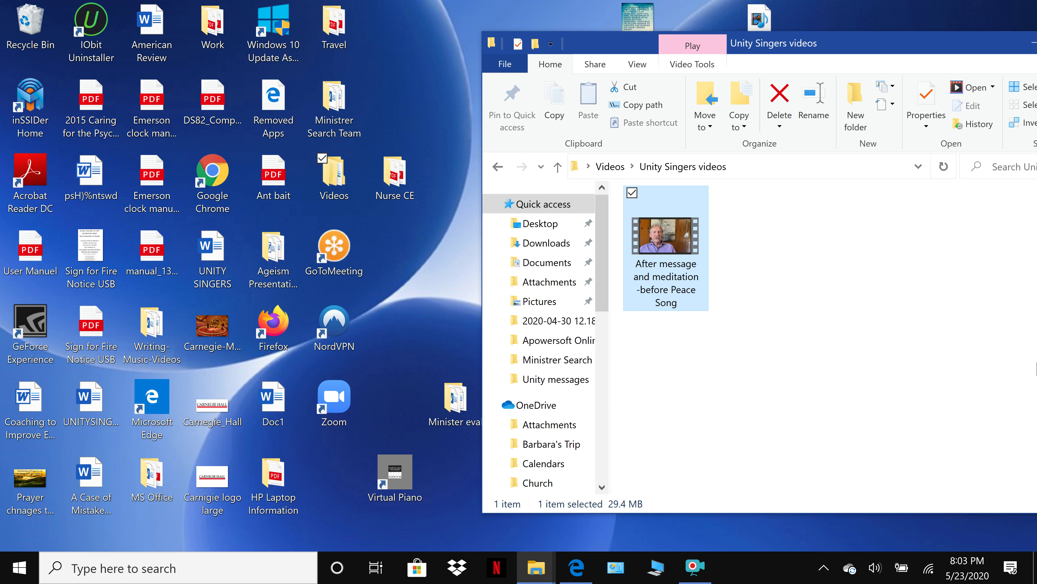
left_click(708, 569)
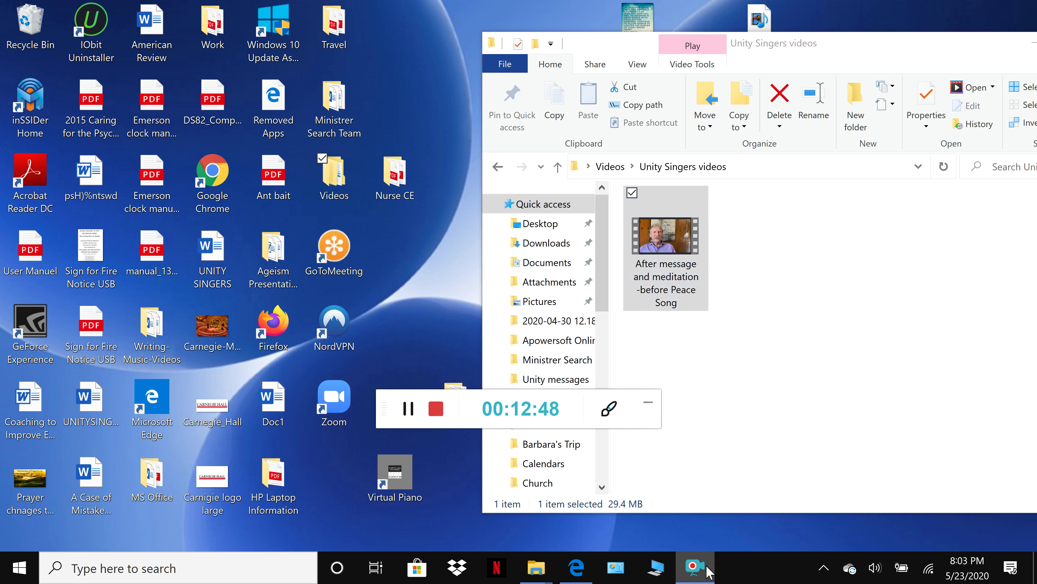